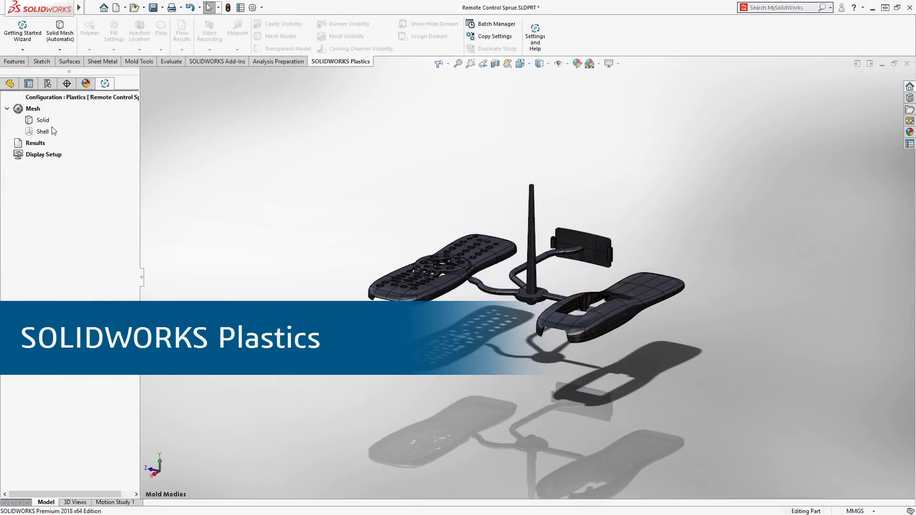
Start a manual solid mesh and make the sketched lines cooling channels.
right_click(51, 124)
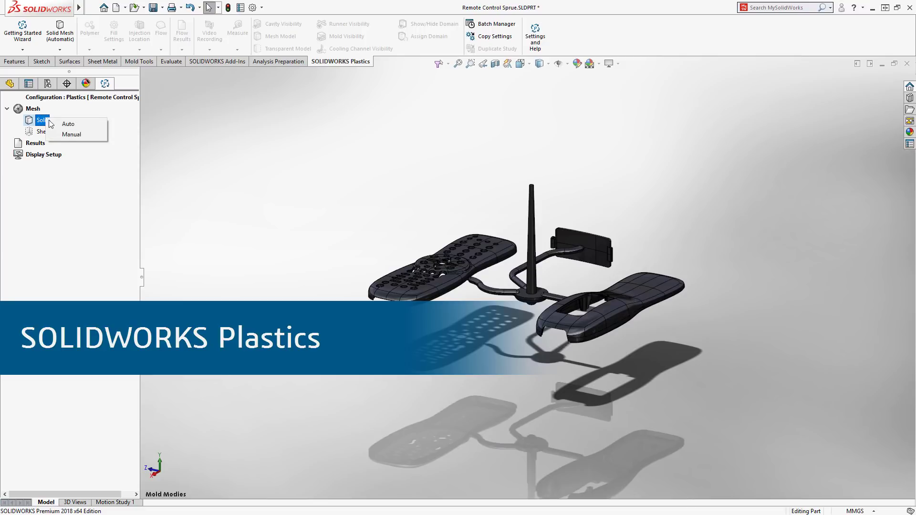
left_click(71, 133)
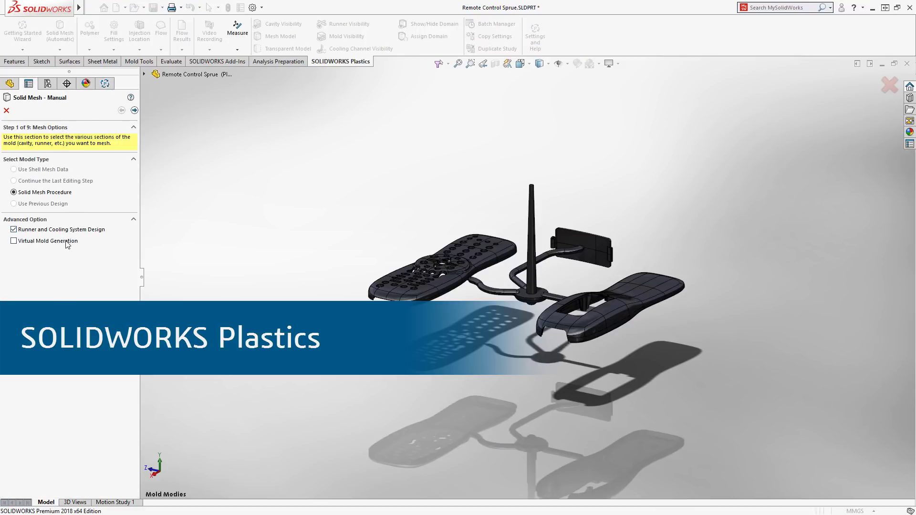
left_click(134, 109)
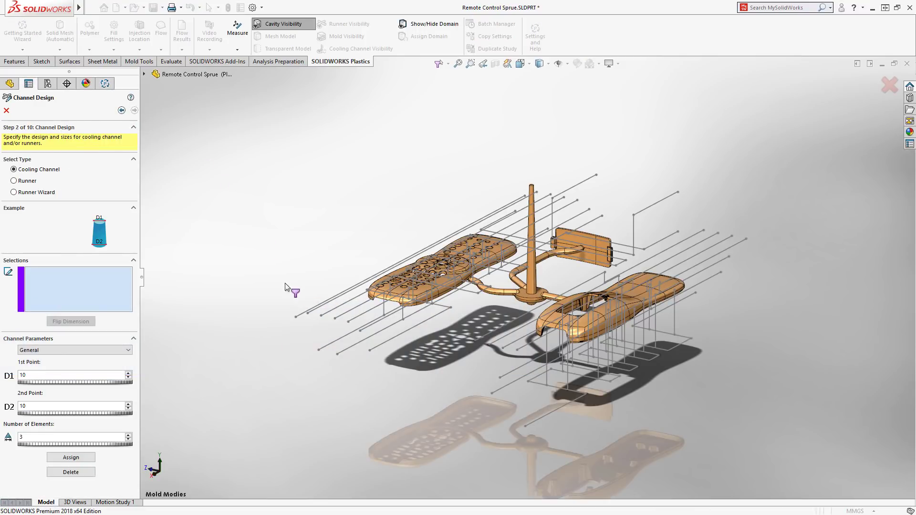
left_click(301, 317)
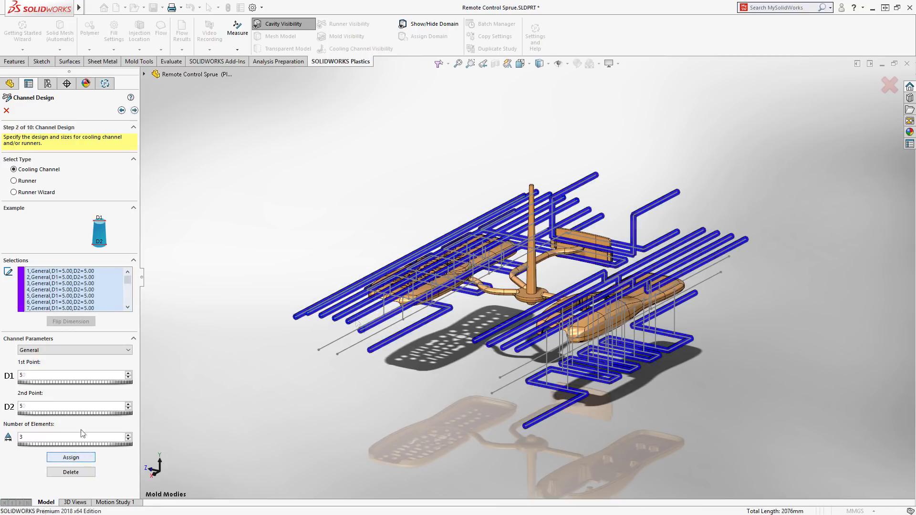
Make the vertical lines bubblers, then move past mold size to domain assignment.
left_click(81, 350)
left_click(71, 371)
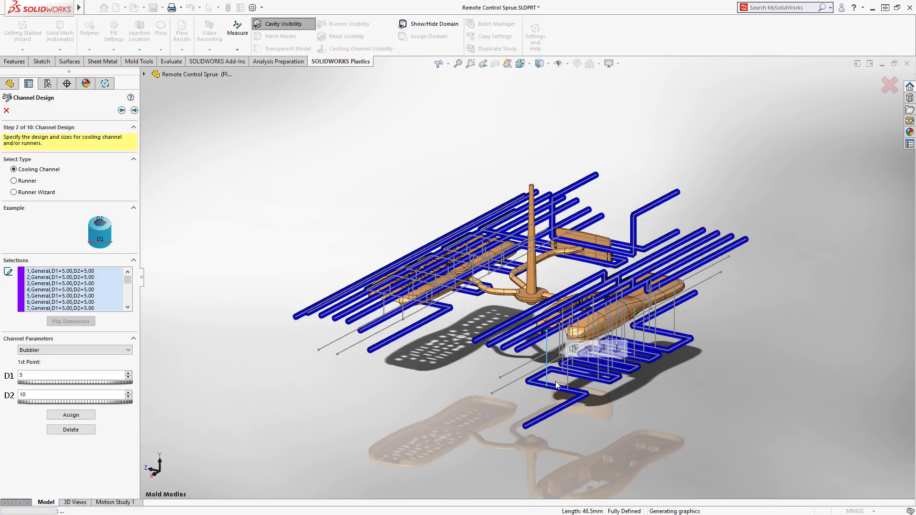
left_click(566, 373)
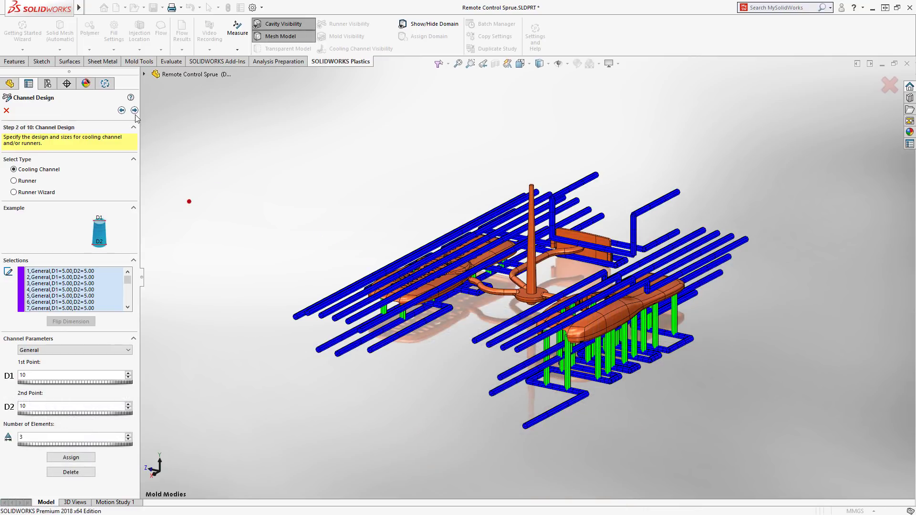
left_click(134, 111)
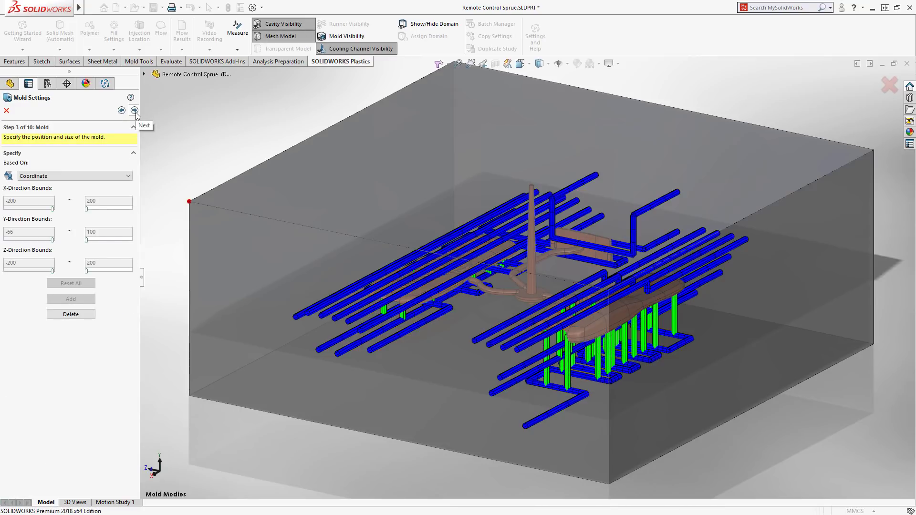
left_click(134, 111)
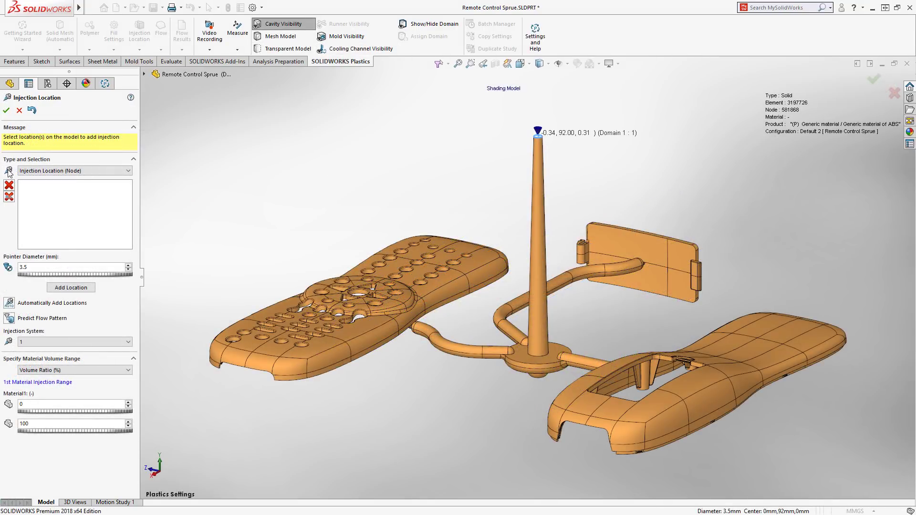
Inject at the sprue tip and set the short-shot temperature criterion to 100 °C, with automatic fill time.
left_click(73, 289)
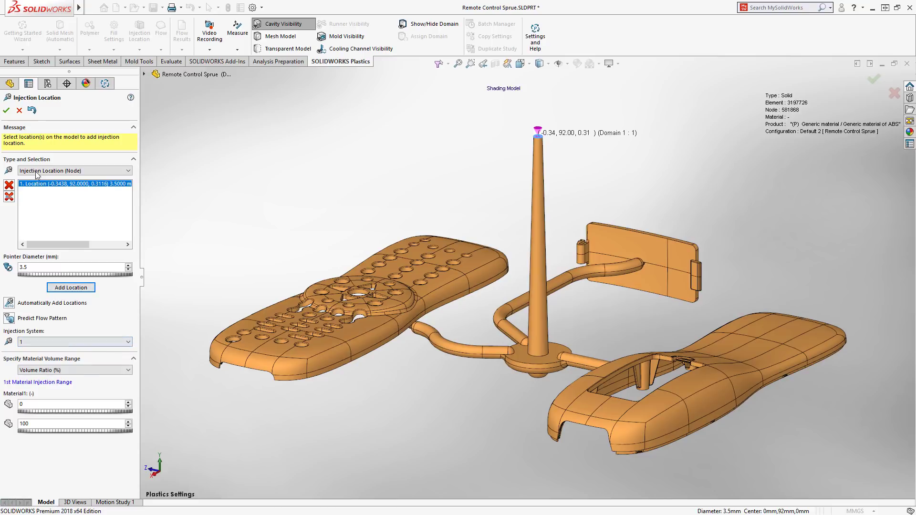
left_click(7, 111)
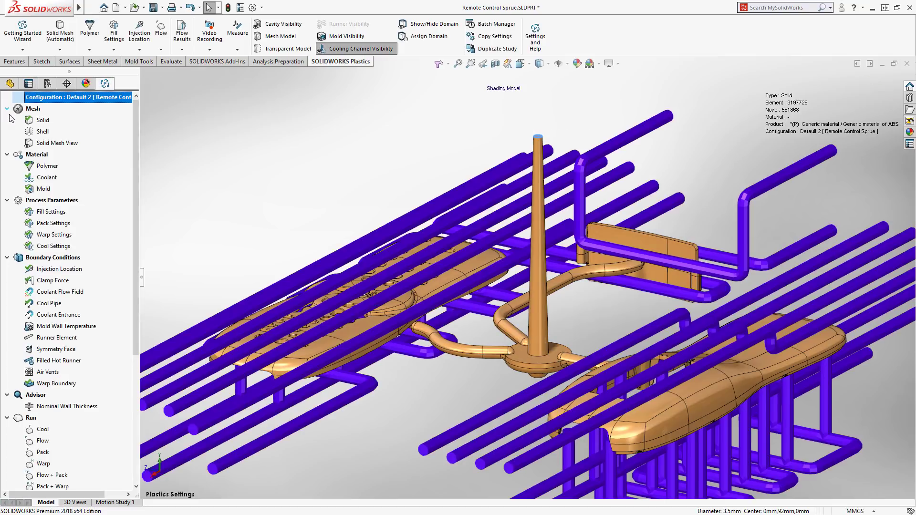
left_click(51, 211)
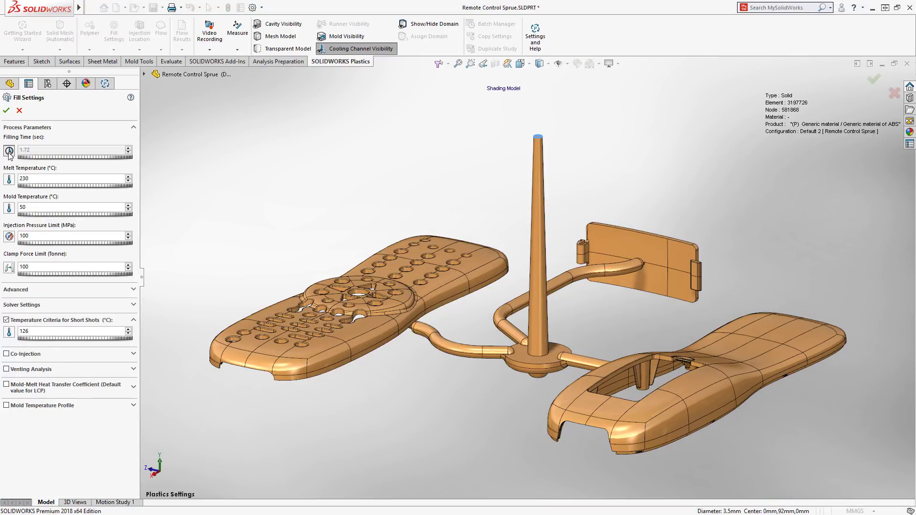
left_click(9, 151)
scroll(29, 160, "down", 2)
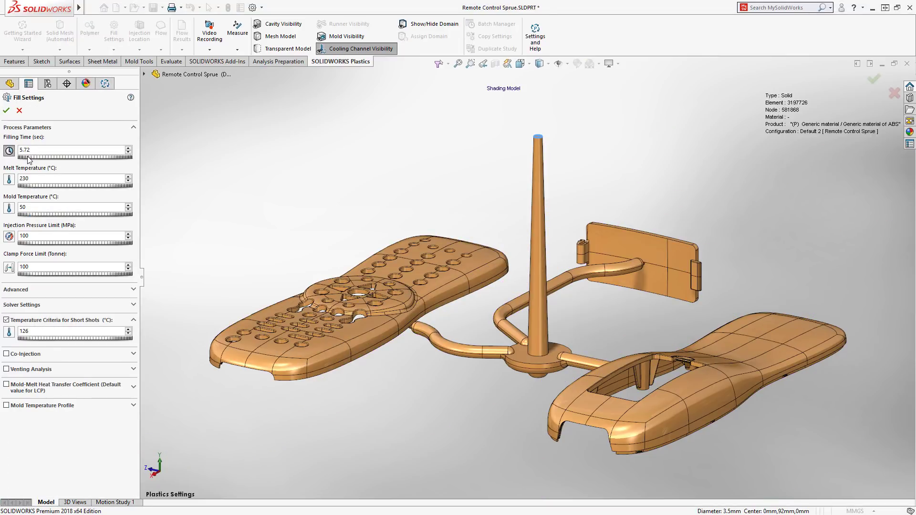
left_click(29, 160)
left_click(9, 150)
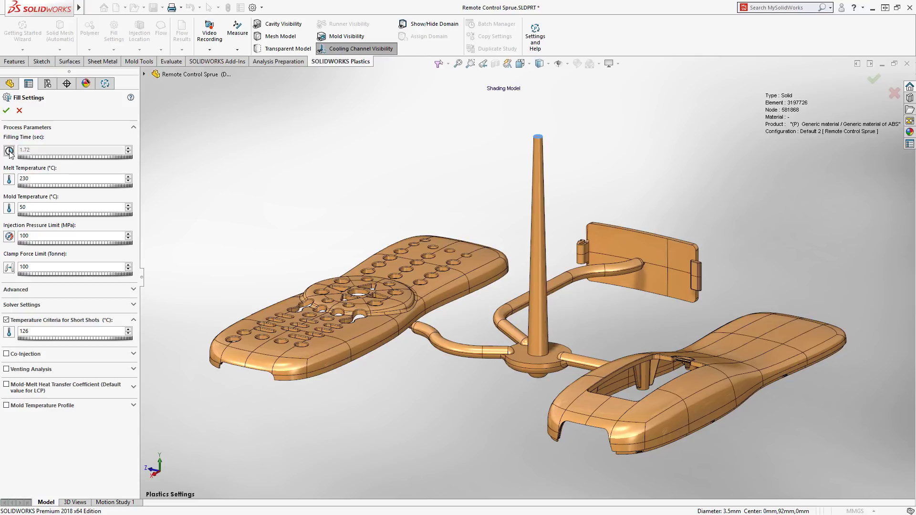
left_click(10, 332)
left_click(7, 112)
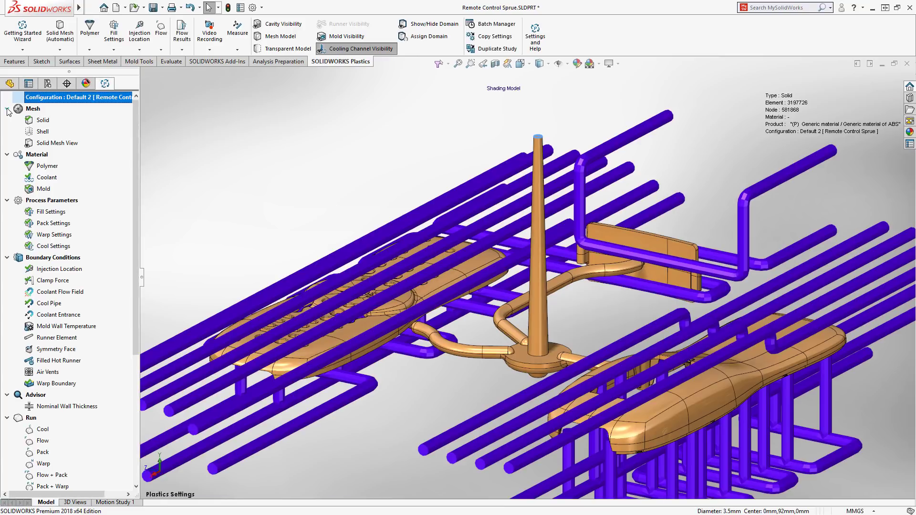
Review the pack settings, leaving the pressure holding time automatic.
double_click(46, 225)
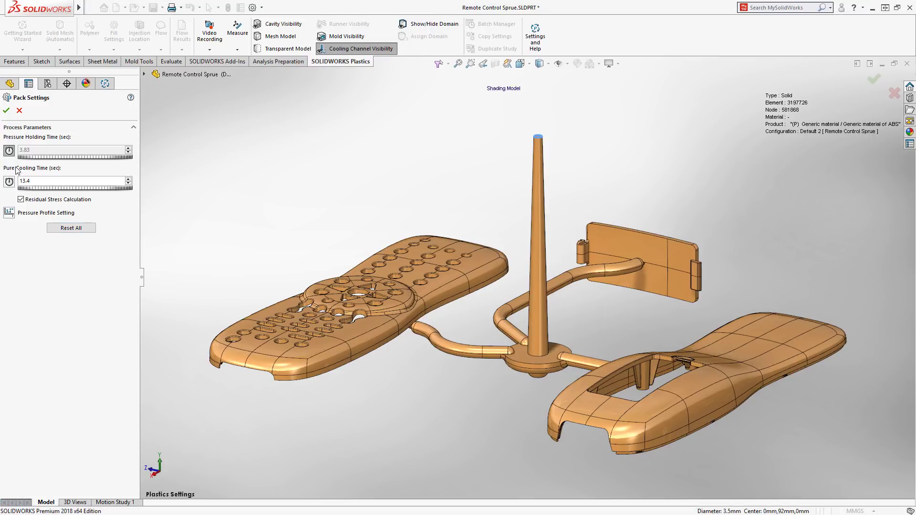
left_click(9, 150)
left_click(32, 158)
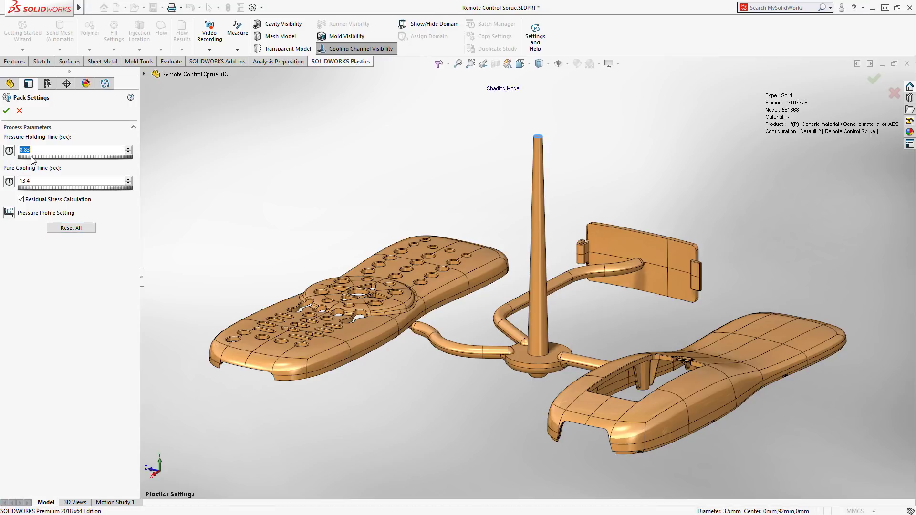
left_click(9, 153)
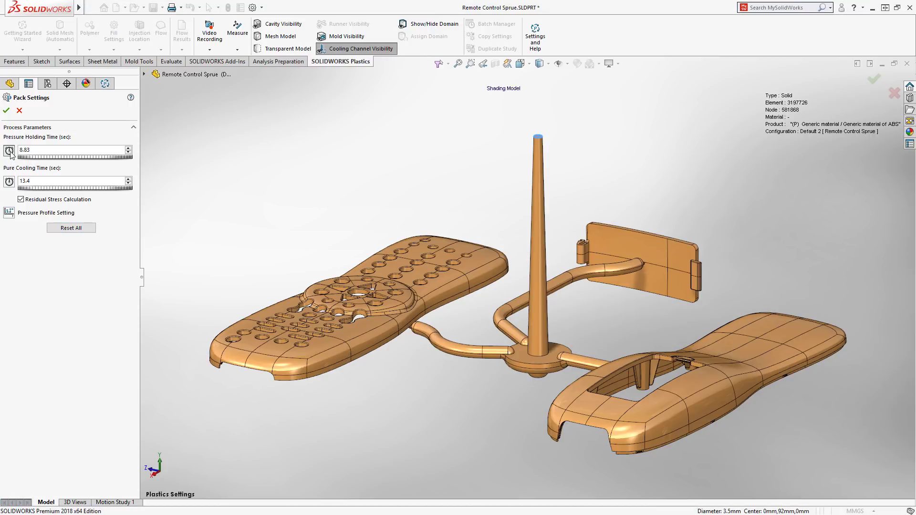
left_click(7, 111)
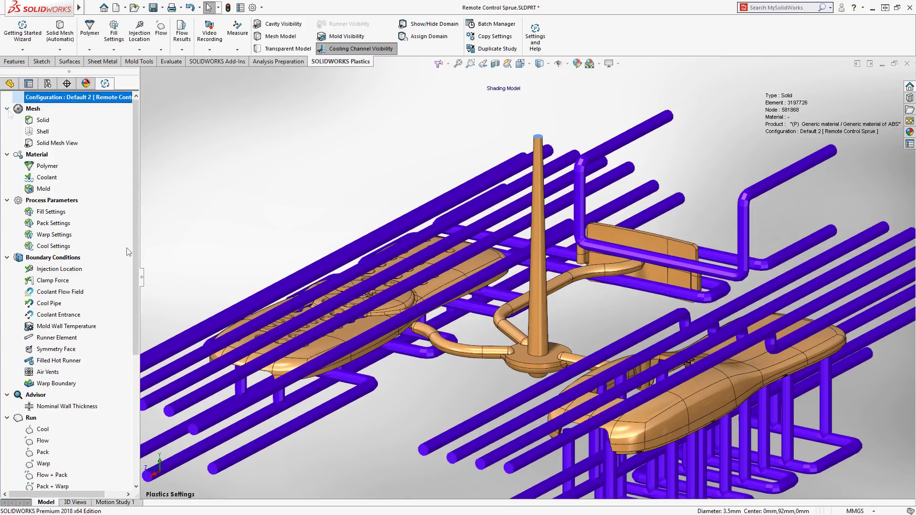
Run the cool, flow, pack and warp analyses, then play the fill time animation.
left_click(161, 49)
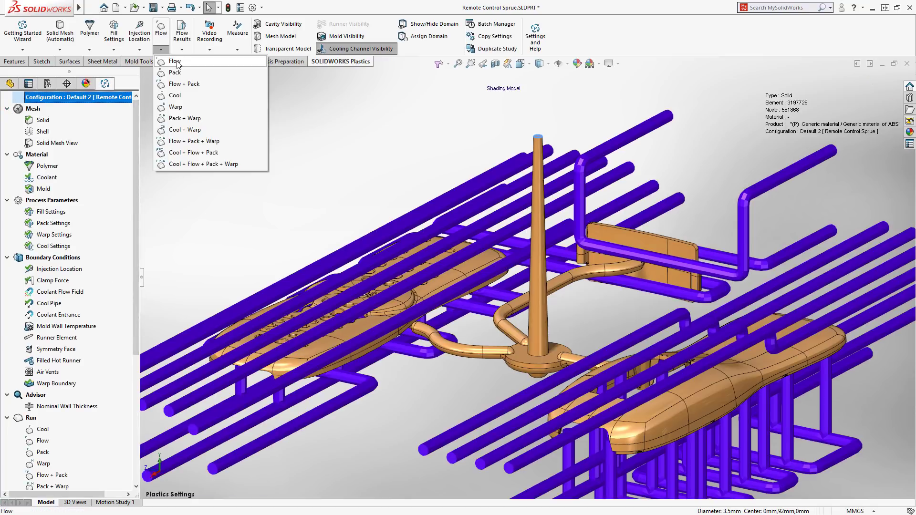
left_click(196, 163)
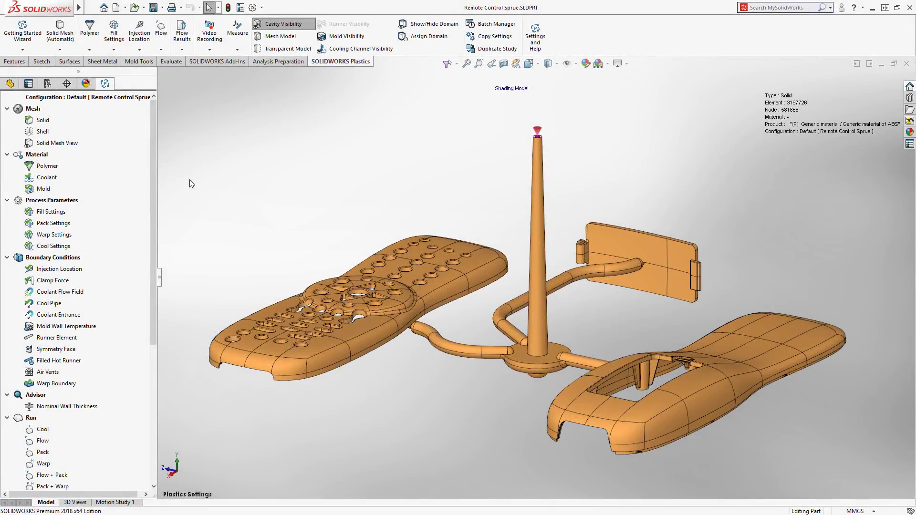
left_click_drag(155, 182, 158, 316)
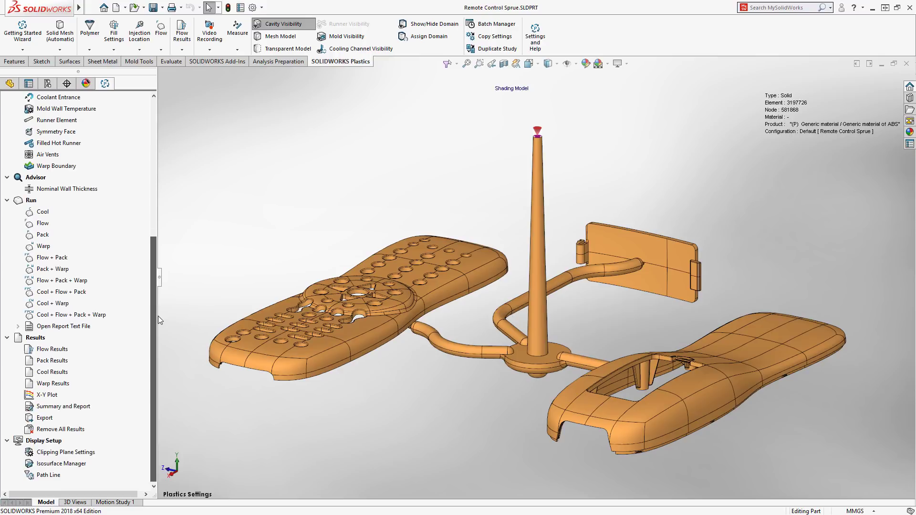
double_click(50, 350)
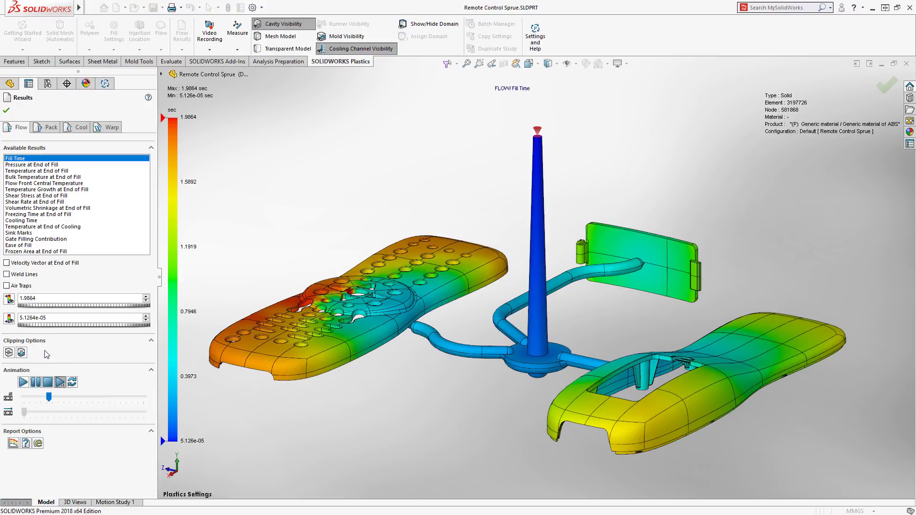
left_click(24, 383)
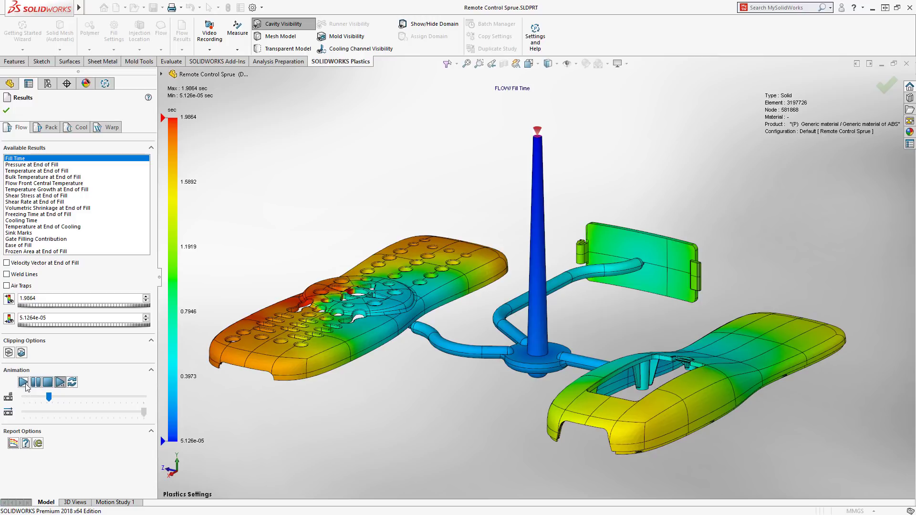
Show sink marks on the parts' top surfaces, then overlay weld lines and air traps.
left_click(24, 233)
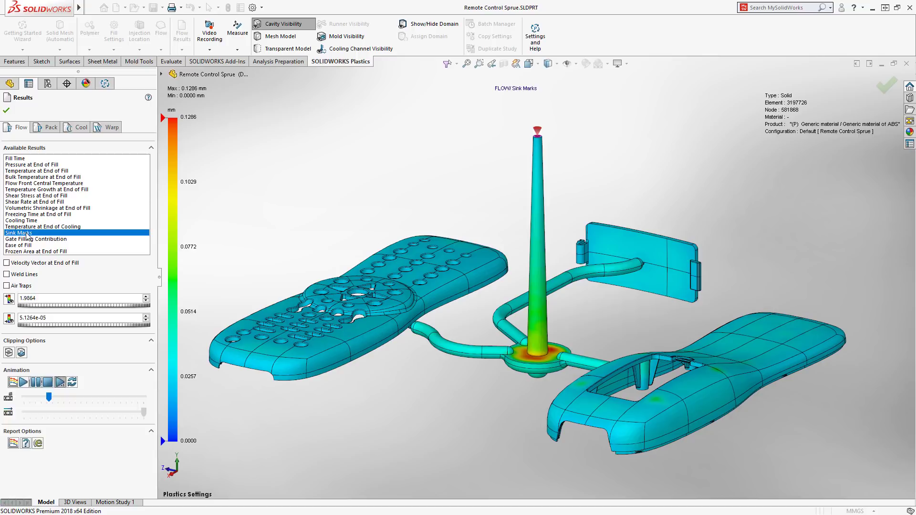
middle_click_drag(461, 358, 434, 425)
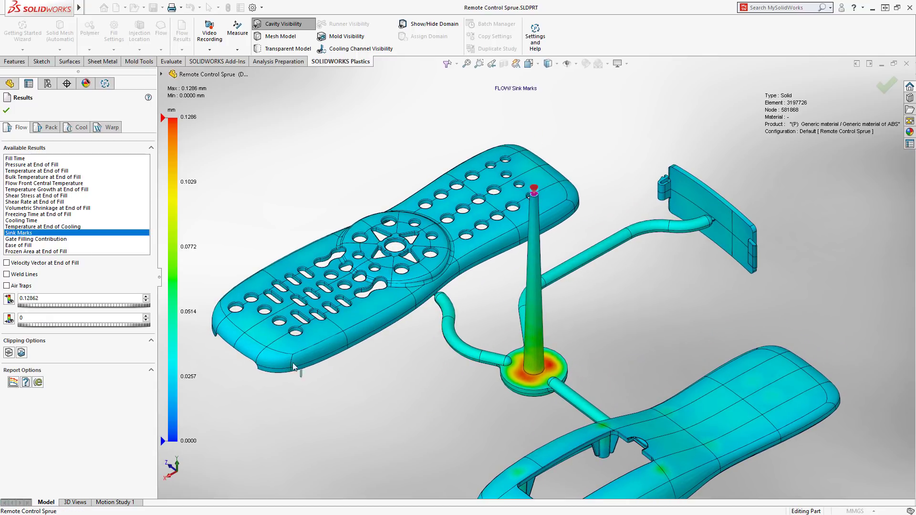
left_click(29, 276)
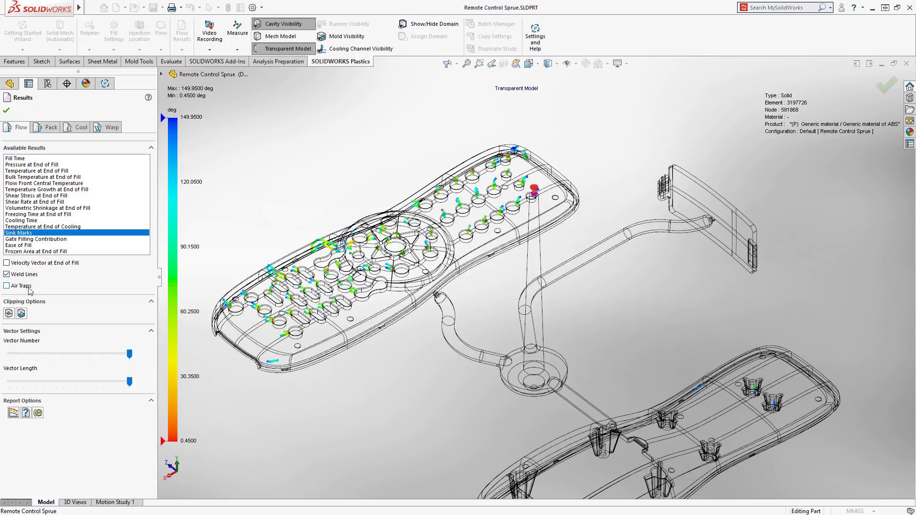
left_click(29, 289)
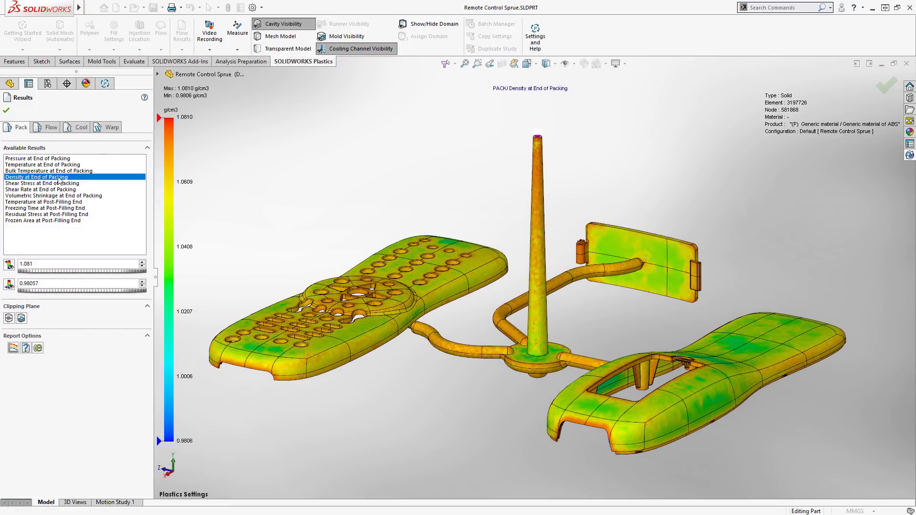
Clip the density plot and probe nodes on the small plate and a housing boss.
left_click(8, 320)
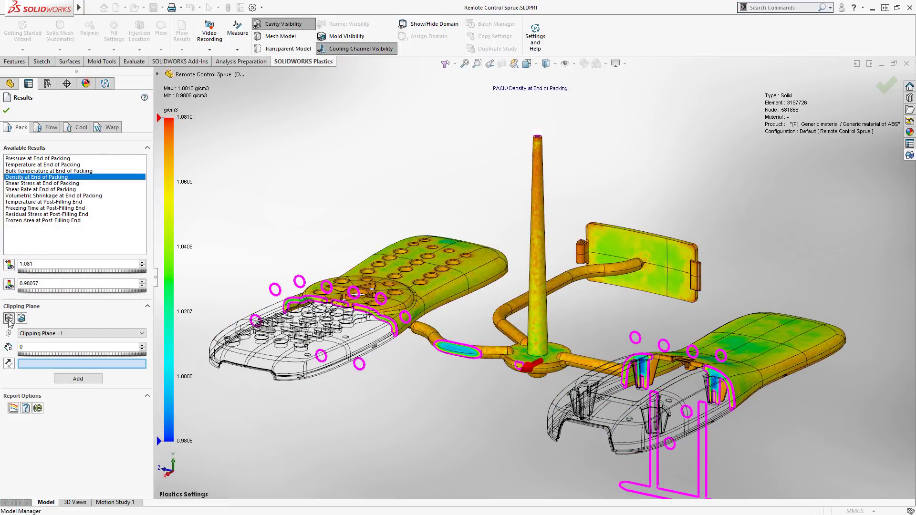
left_click(237, 32)
left_click(637, 258)
left_click(639, 254)
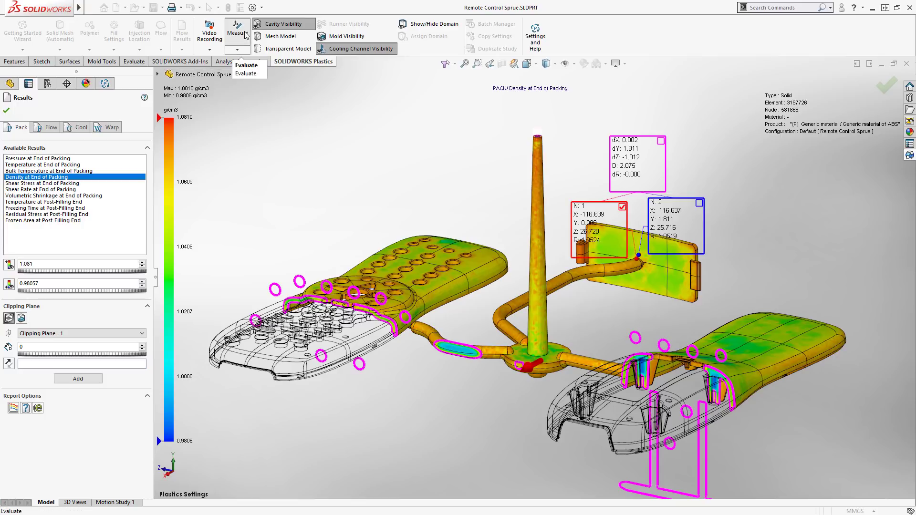
left_click(645, 366)
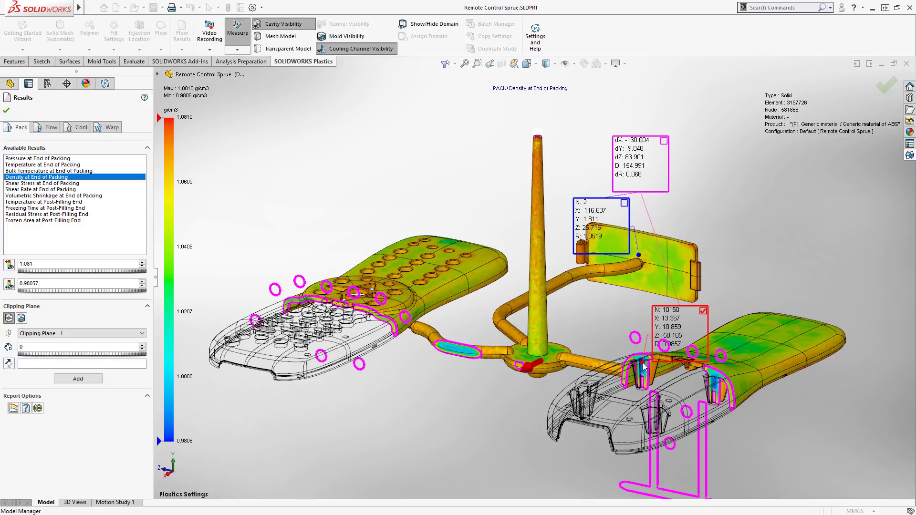
Move the N:2 probe to another boss node and zoom into the housing bosses.
left_click(624, 204)
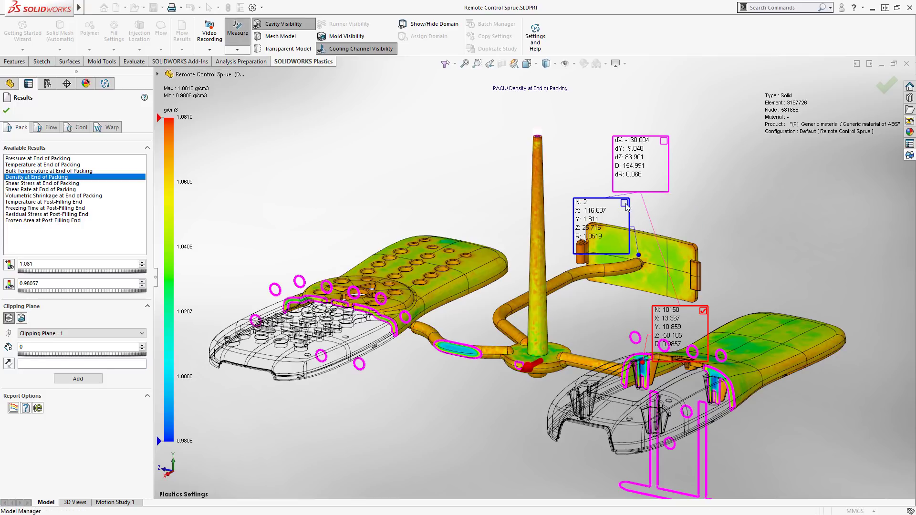
left_click(648, 387)
left_click_drag(722, 306, 562, 430)
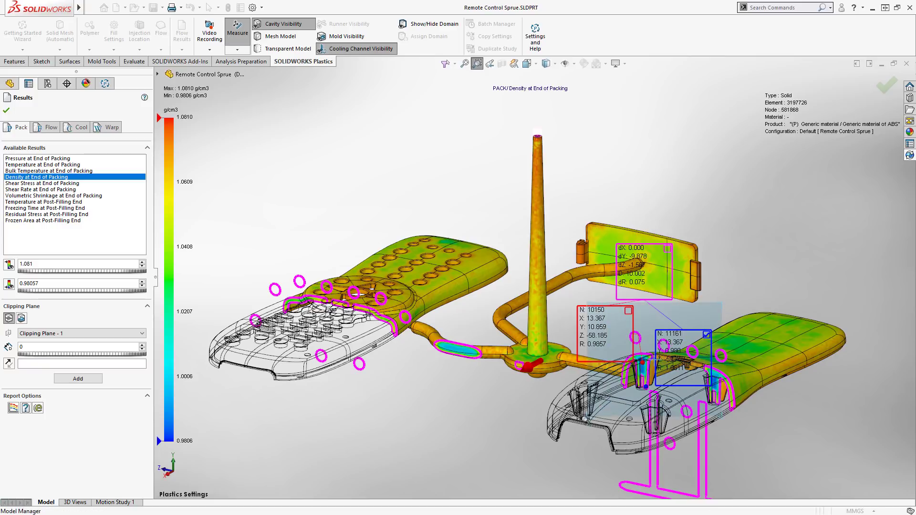
key("Escape")
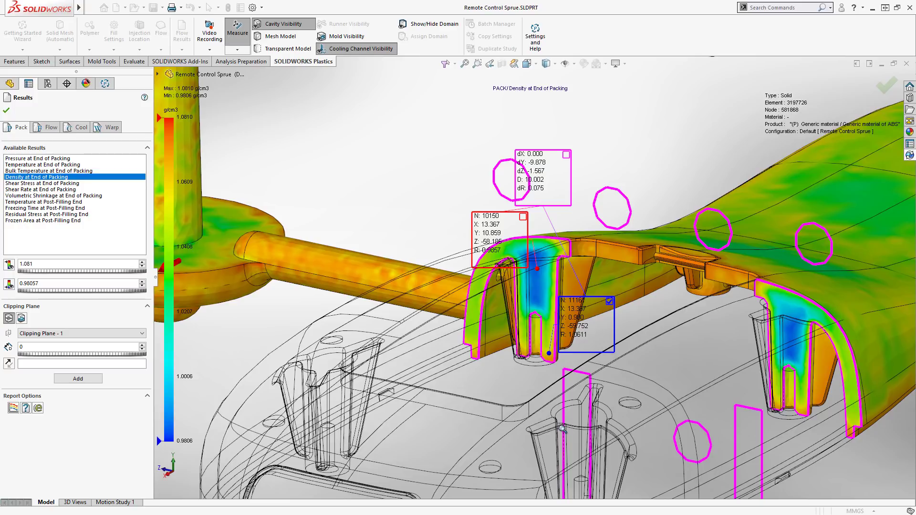
Probe total warp displacement on the housing and keypad, then show temperature at end of fill.
left_click(111, 128)
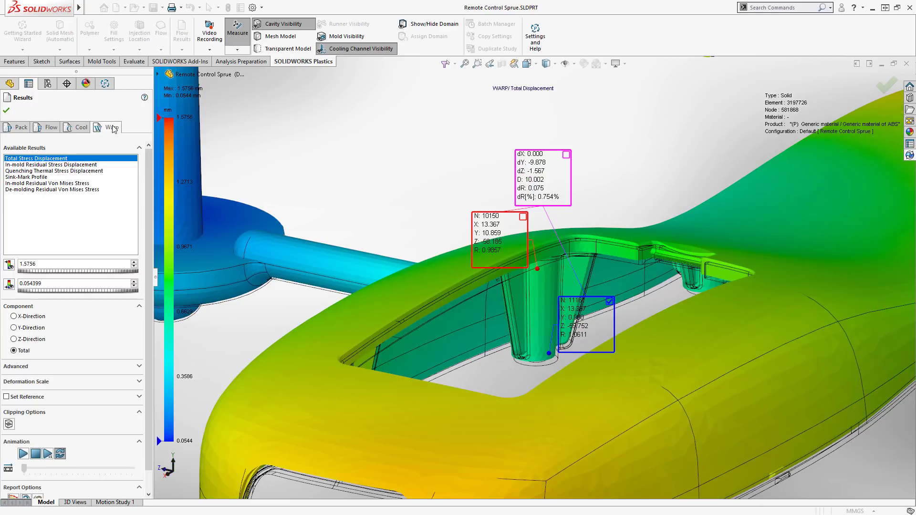
left_click(491, 65)
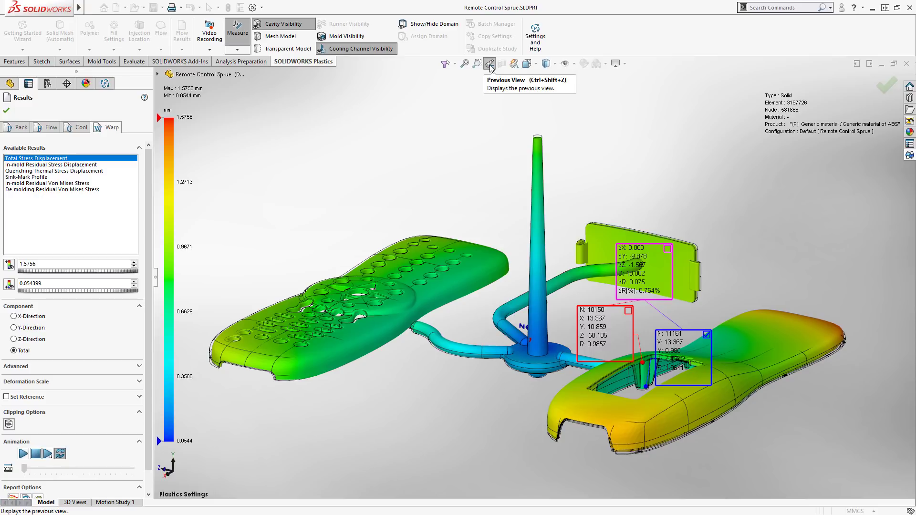
left_click(842, 332)
left_click(629, 310)
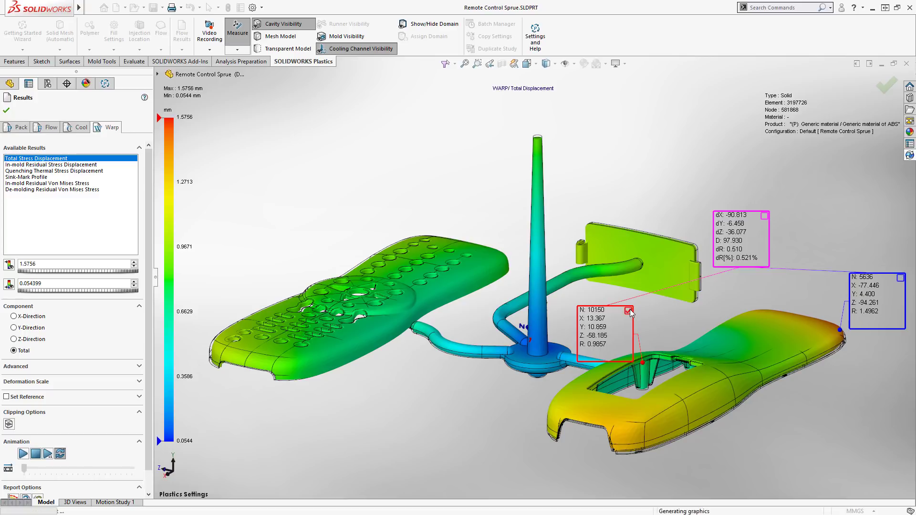
left_click(354, 343)
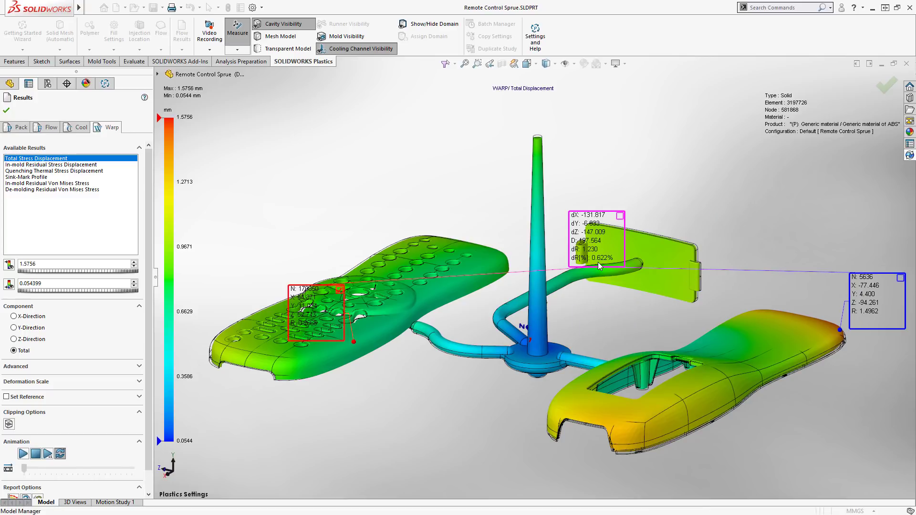
left_click(48, 127)
left_click(37, 170)
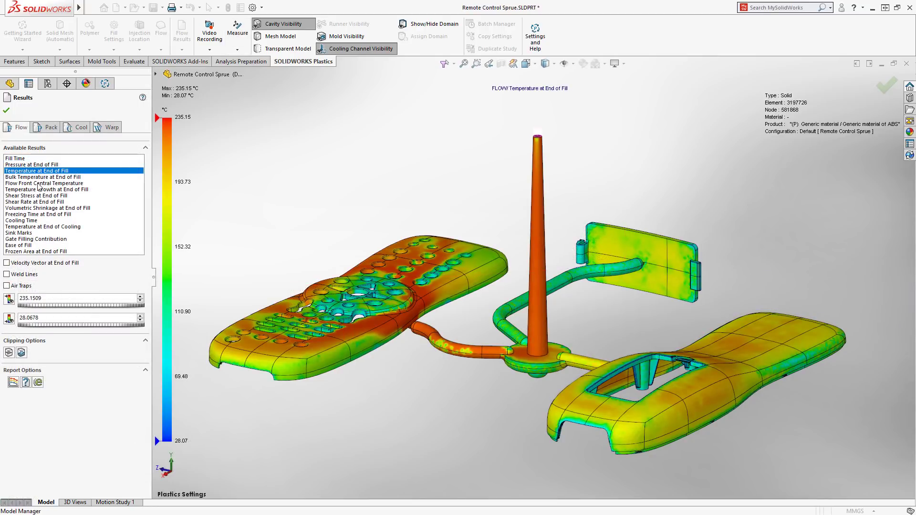
Select Flow Front Central Temperature from the Flow results list.
left_click(39, 184)
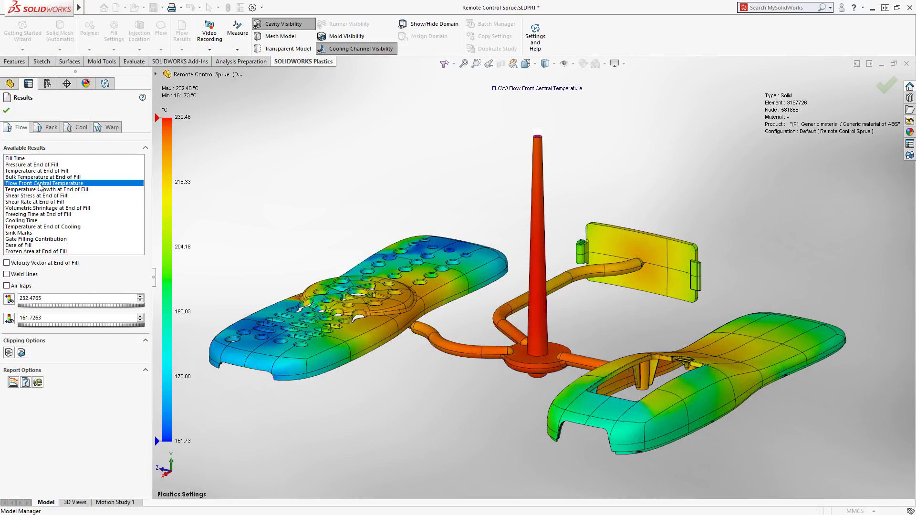